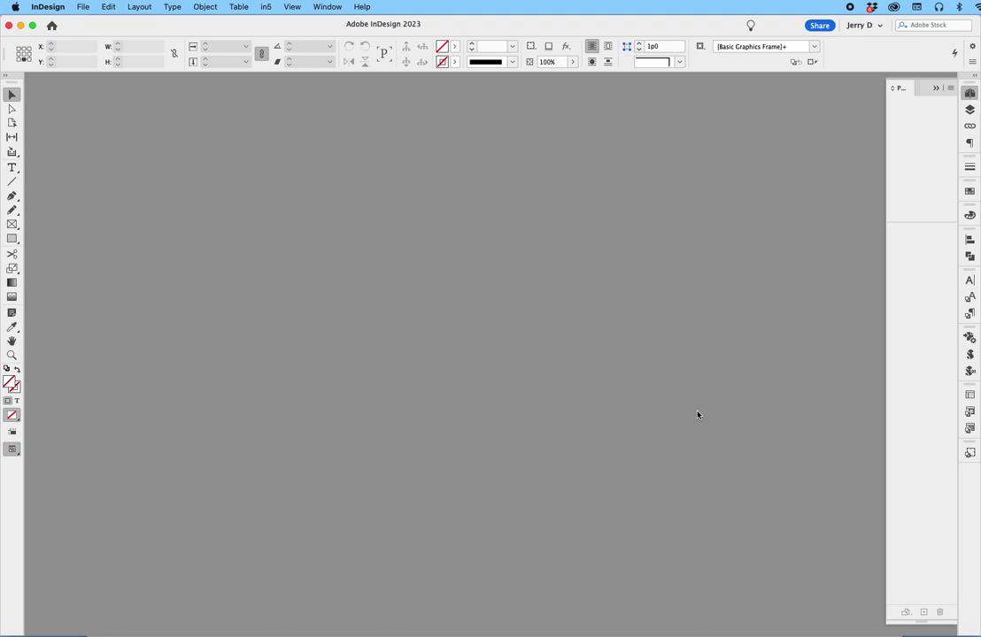
- Create a new print document with 4 facing pages and a page height of 51p0
key("super+n")
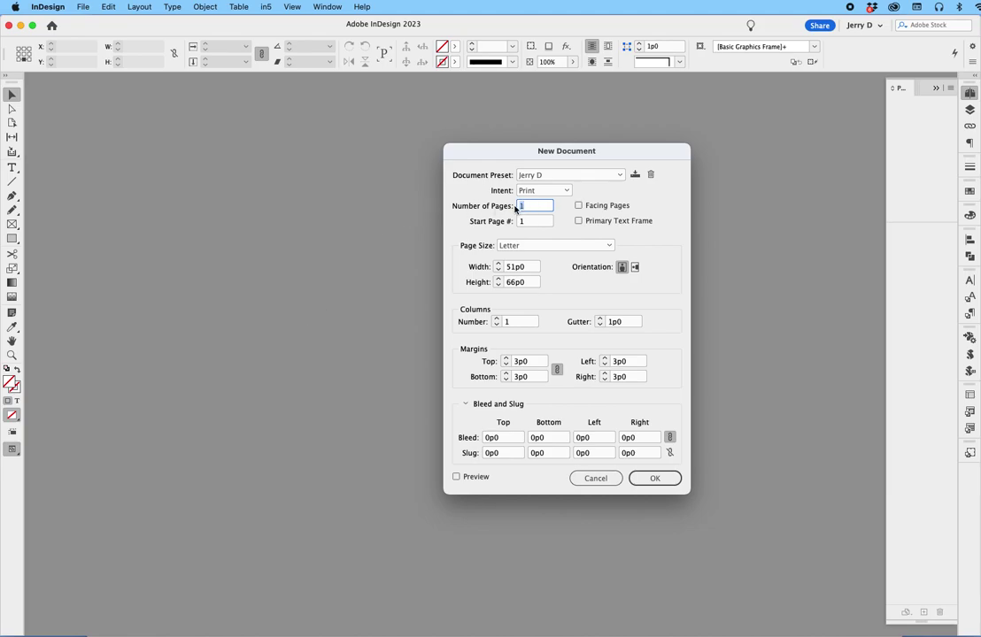
type("4")
left_click(579, 206)
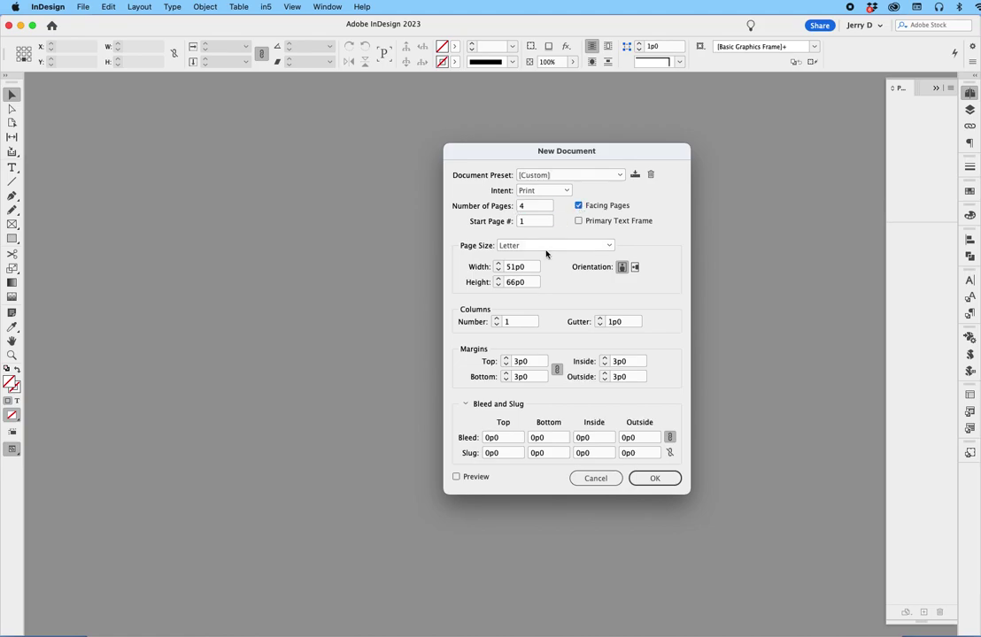
double_click(512, 282)
type("51")
left_click(652, 478)
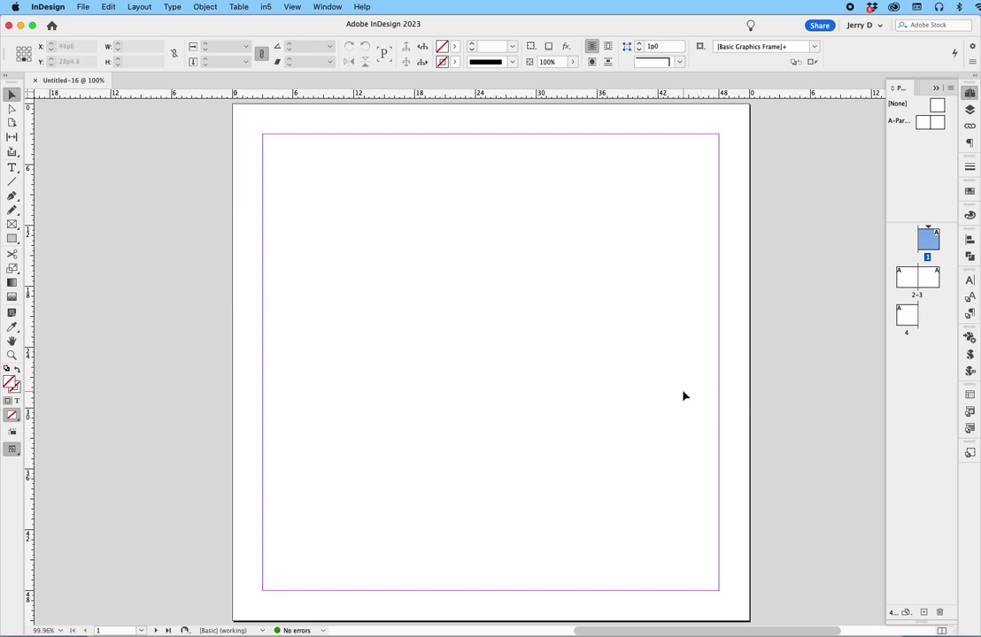
- Select all four document pages and turn off Allow Document Pages to Shuffle
left_click(633, 348, "alt+super")
left_click(593, 348, "alt+super")
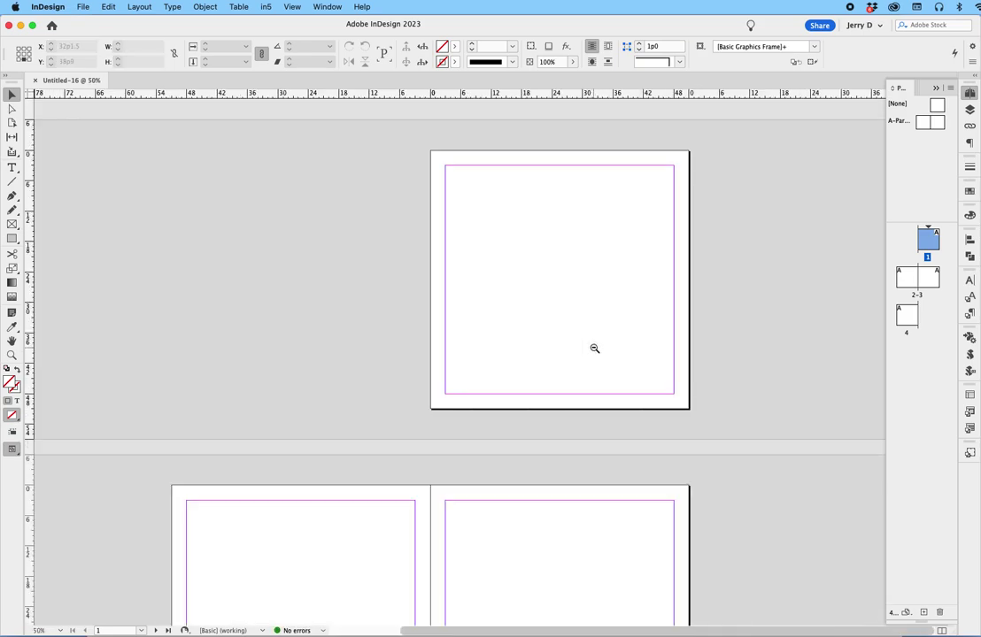
left_click(907, 317, "shift")
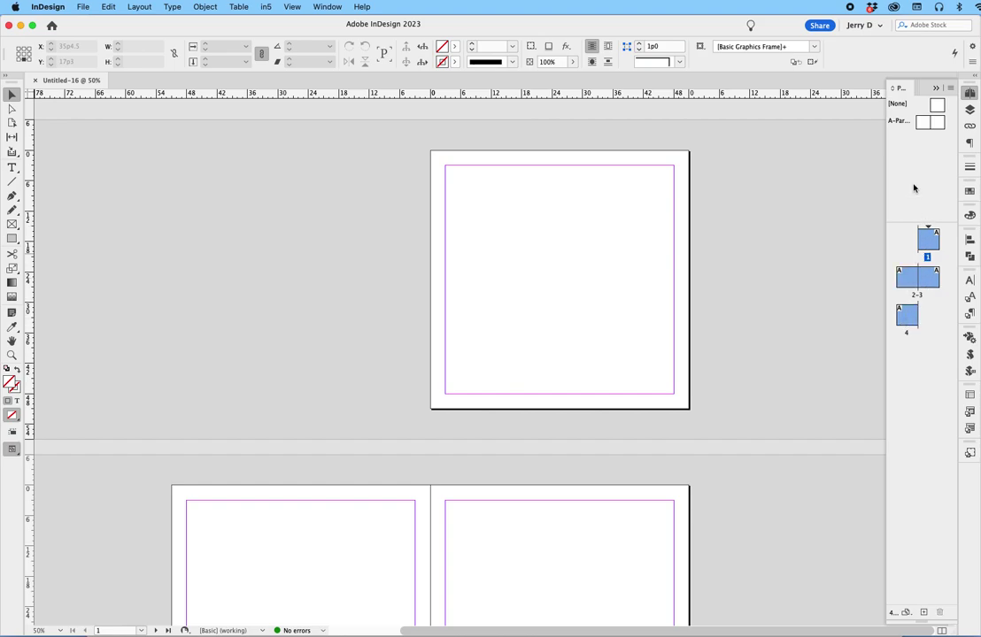
left_click(951, 89)
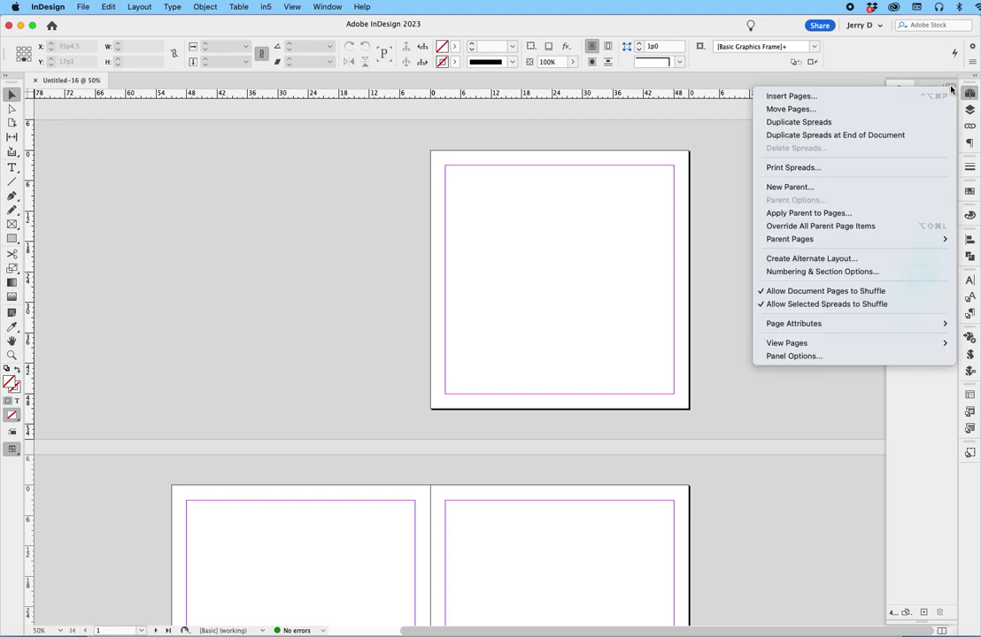
left_click(799, 291)
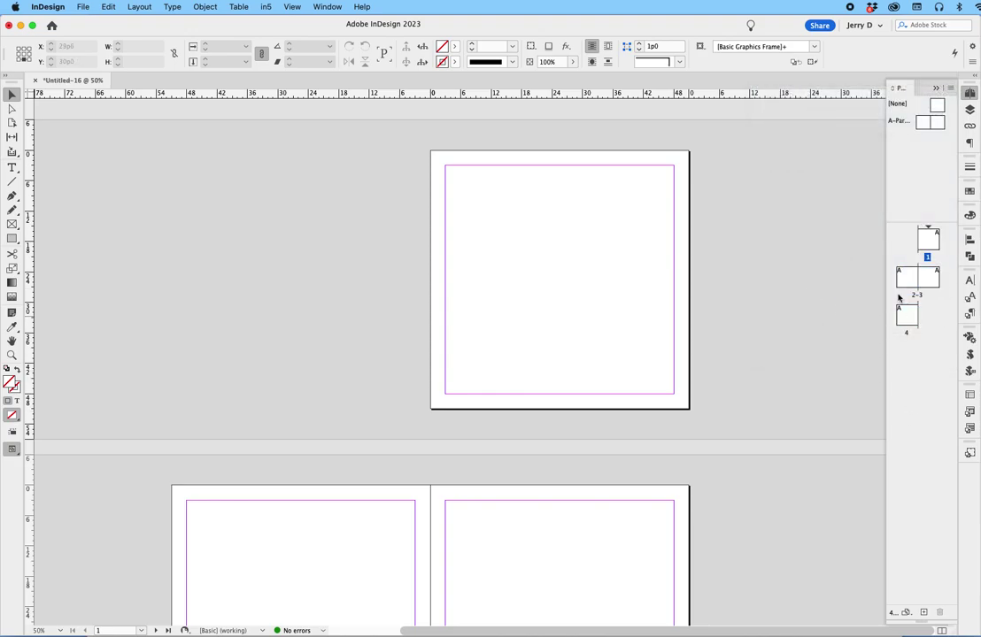
- Rearrange the pages into two side-by-side spreads, pages 1-2 and pages 3-4
left_click_drag(902, 276, 935, 253)
left_click_drag(906, 321, 937, 280)
scroll(741, 350, "right", 5)
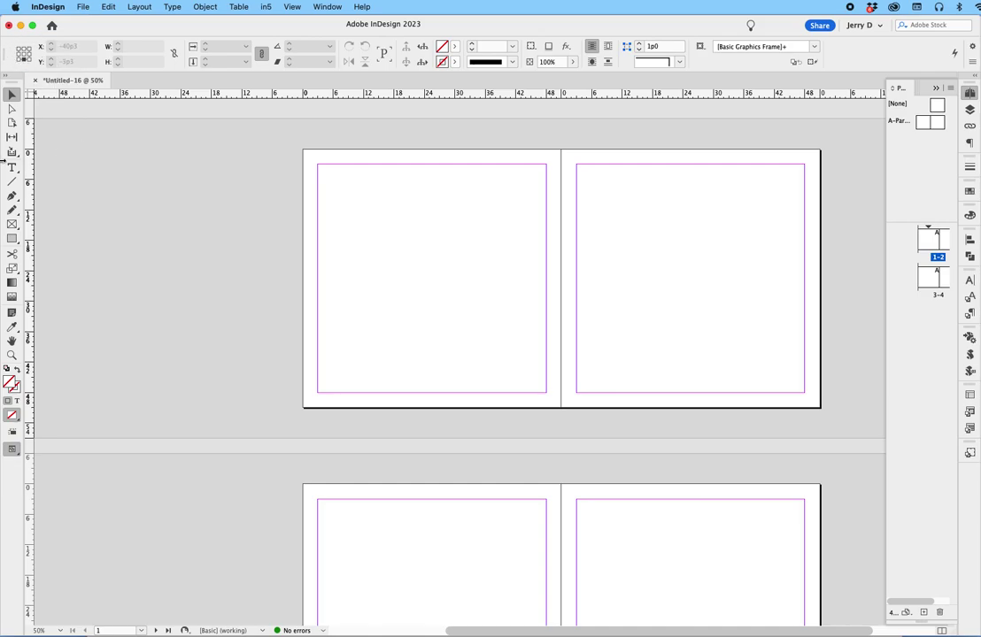
- Set the height of page 1 to 102p0 with the Page tool
left_click(12, 123)
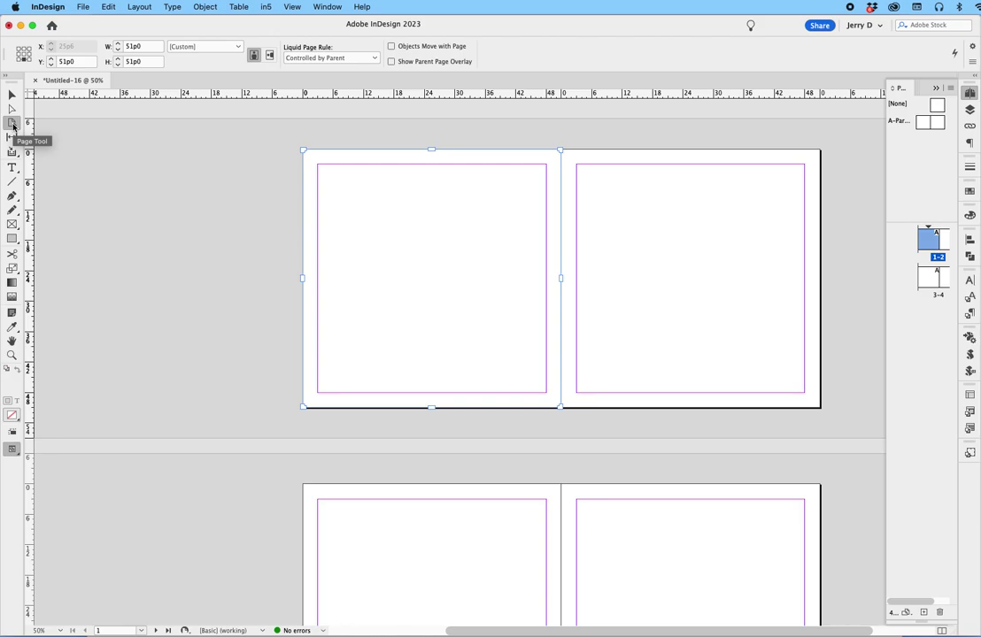
double_click(134, 61)
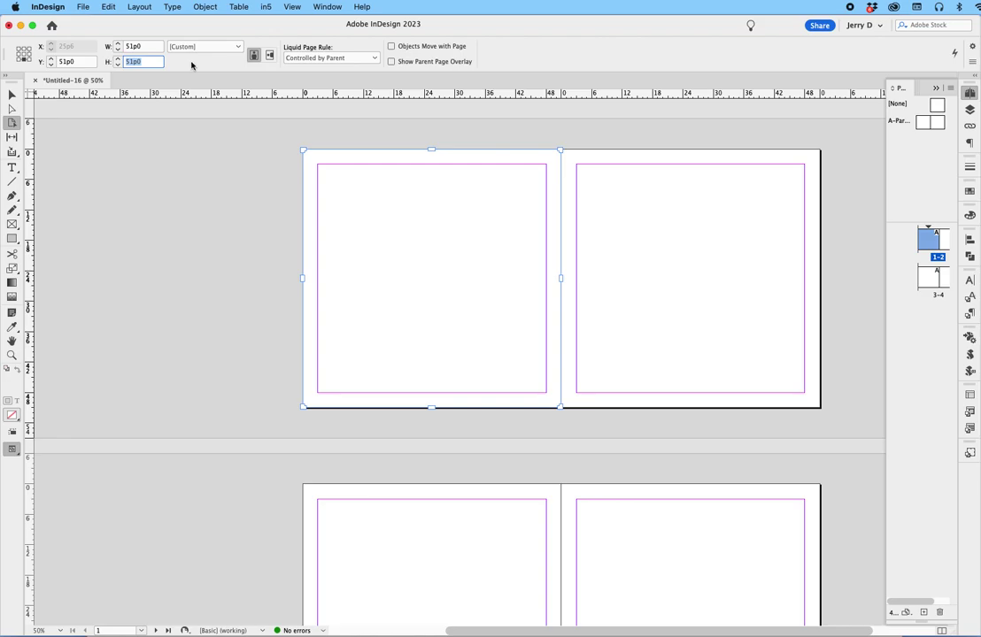
type("102")
key("Return")
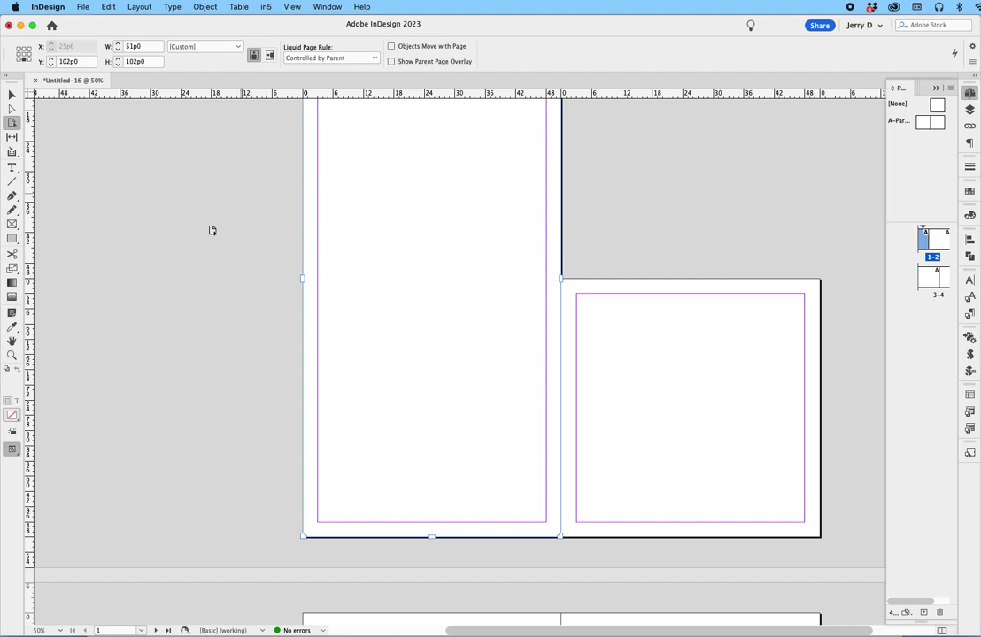
scroll(449, 296, "up", 2)
scroll(449, 297, "up", 4)
scroll(450, 296, "down", 1)
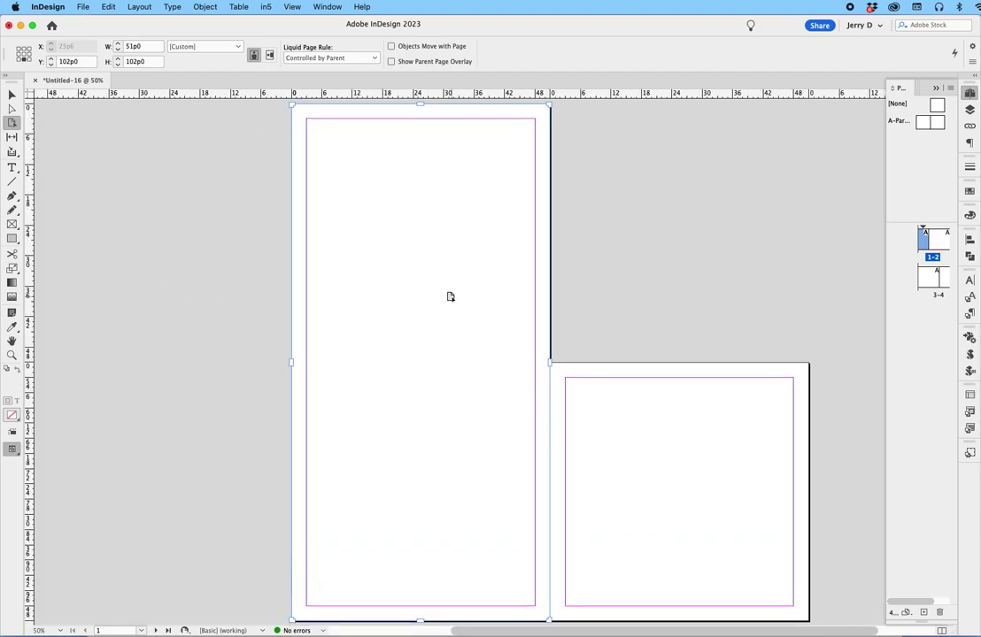
scroll(814, 298, "right", 2)
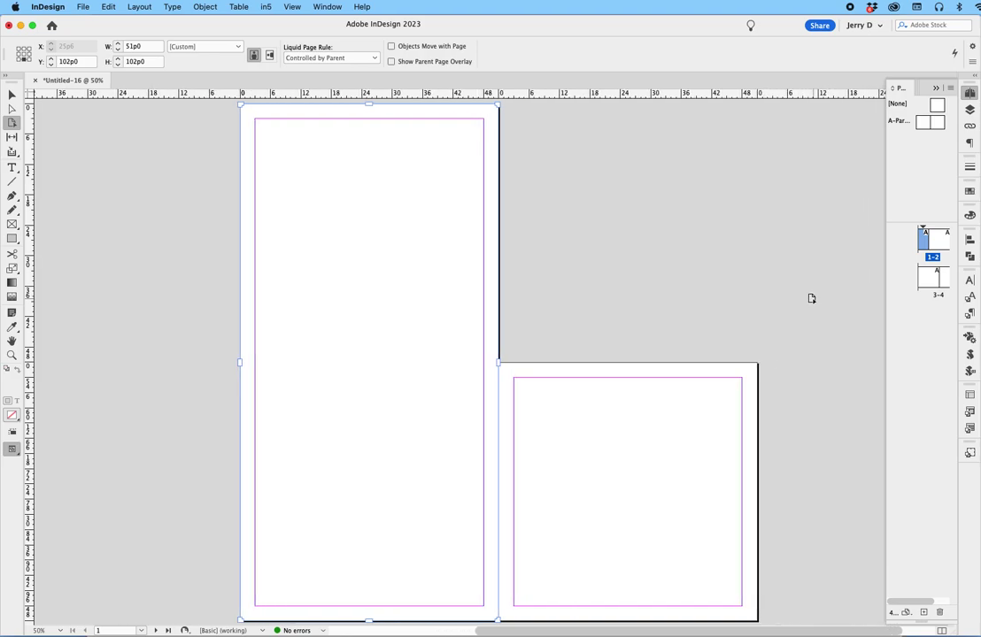
- Set the height of page 4, on the second spread, to 102p0
scroll(804, 297, "down", 6)
scroll(804, 297, "down", 1)
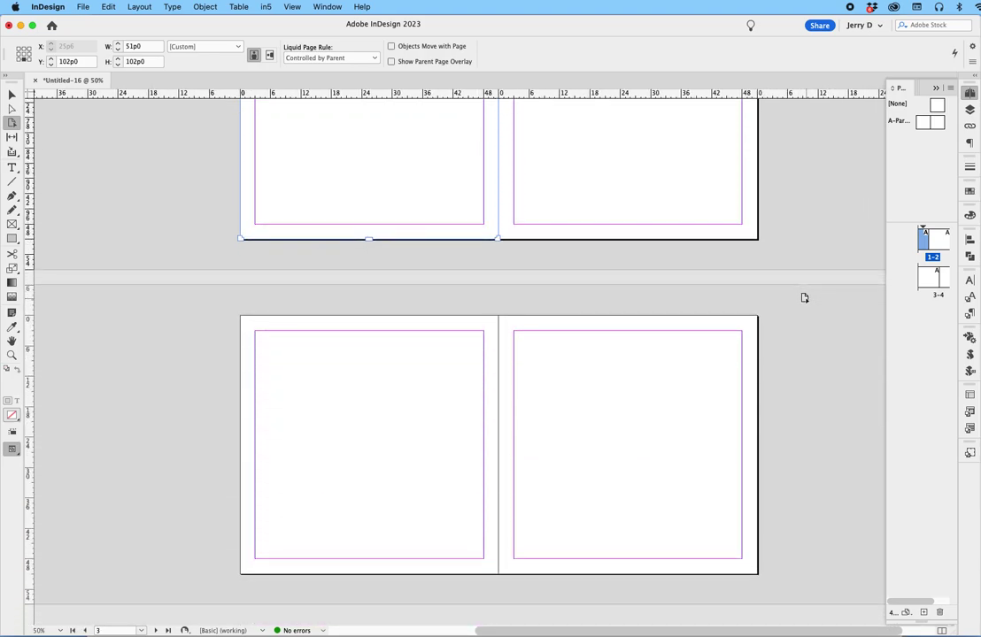
left_click(592, 452)
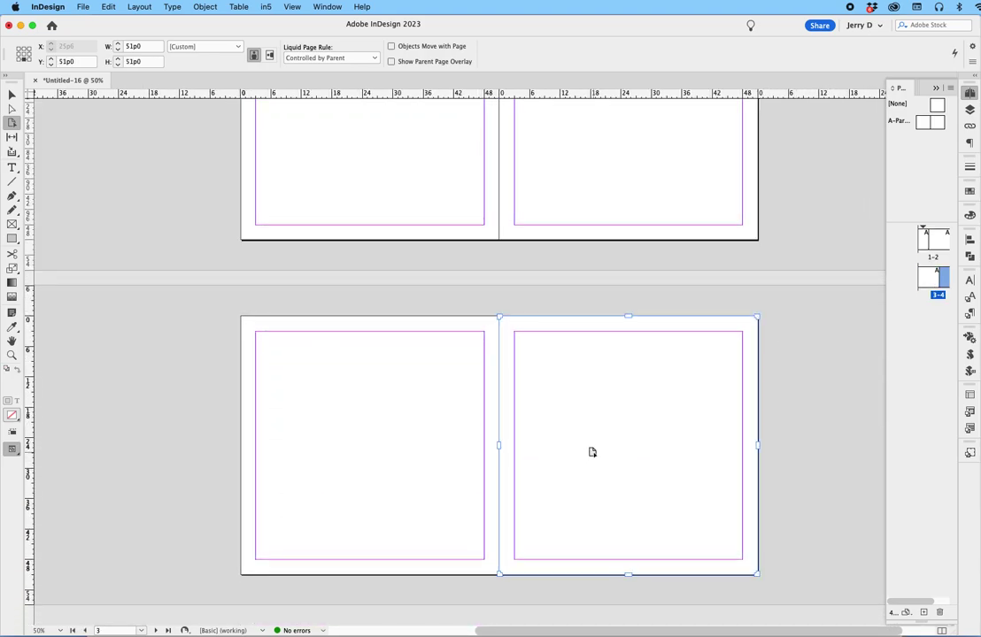
left_click(132, 63)
type("102")
key("Return")
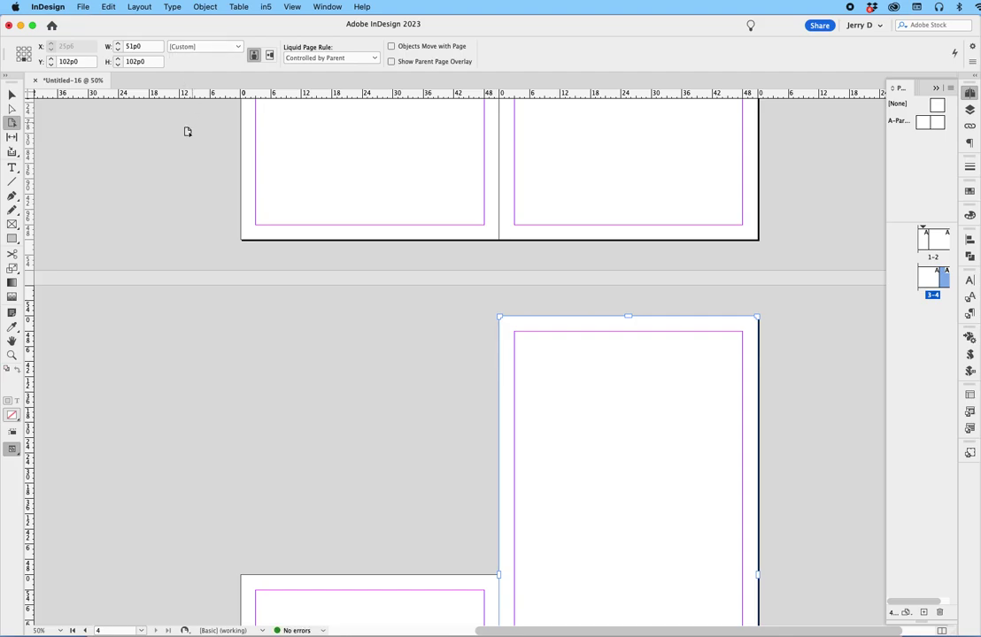
scroll(166, 177, "up", 5)
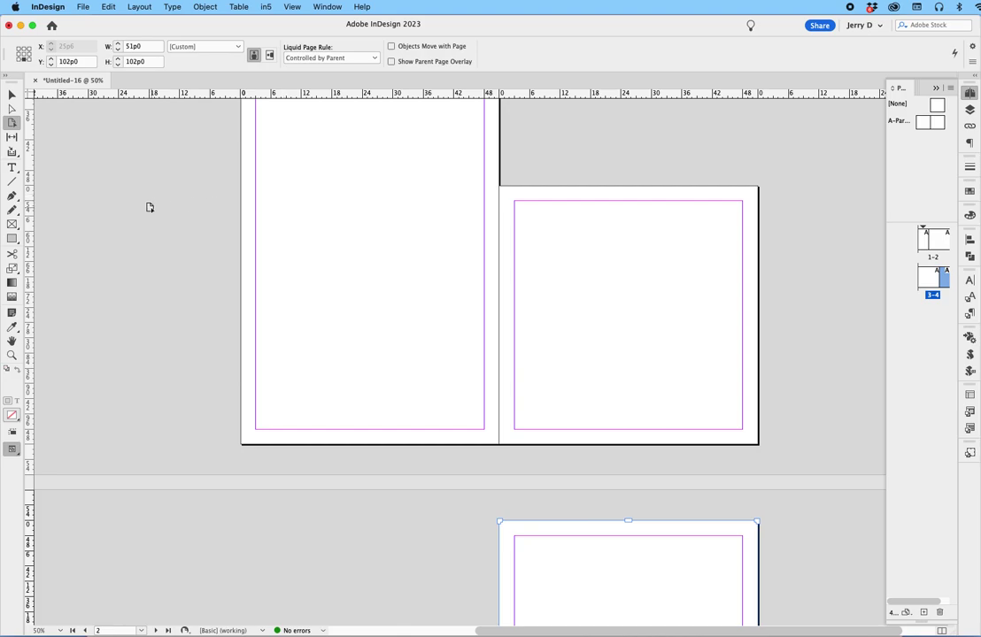
scroll(156, 235, "down", 9)
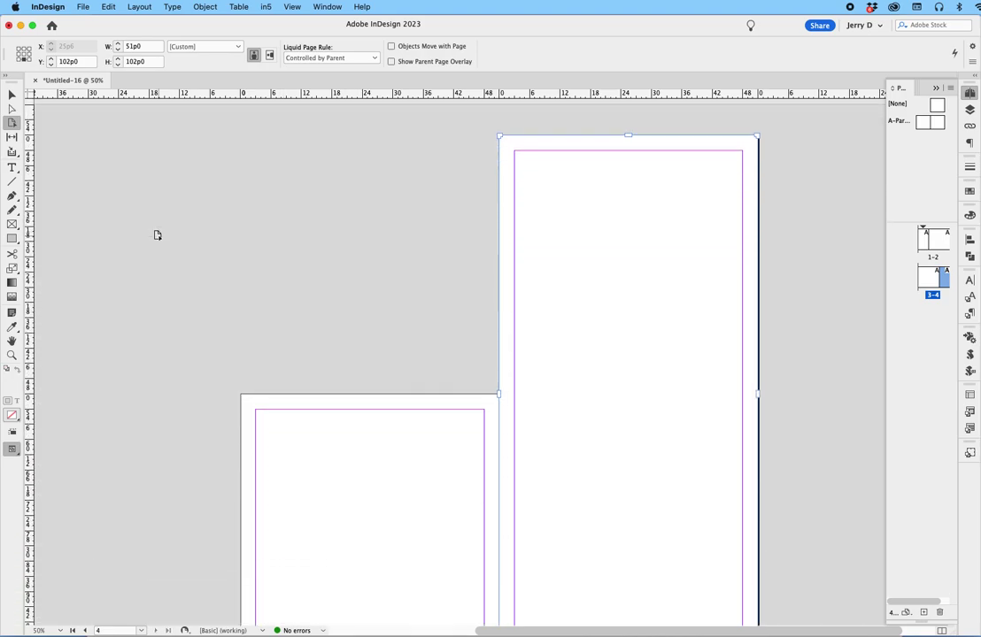
scroll(156, 235, "up", 10)
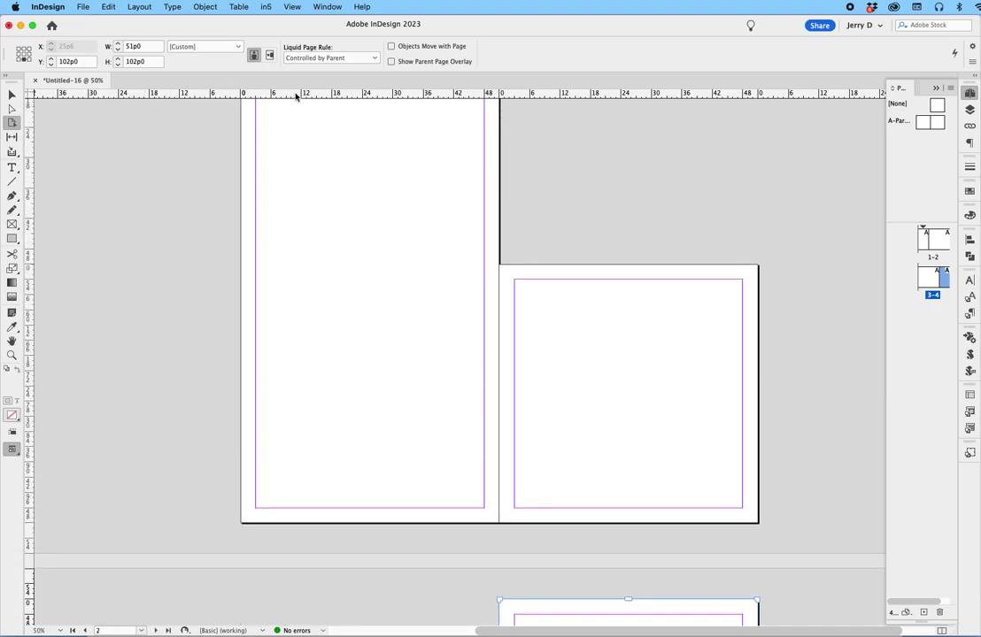
- Add a dashed horizontal liquid guide to page 1 and position it at Y 51p0
left_click_drag(561, 97, 216, 80)
double_click(925, 236)
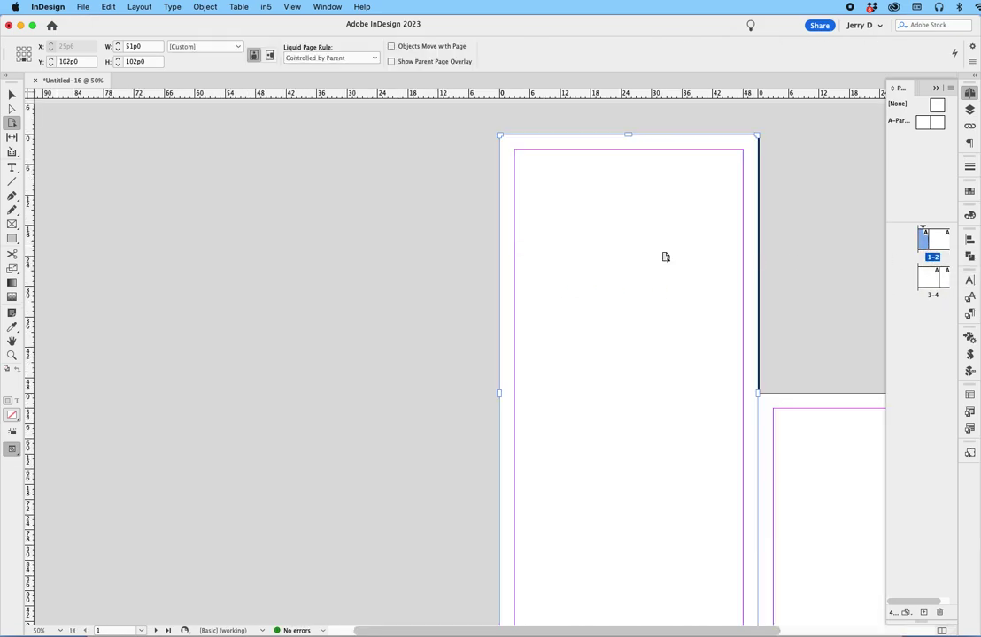
left_click_drag(399, 96, 367, 281)
double_click(68, 62)
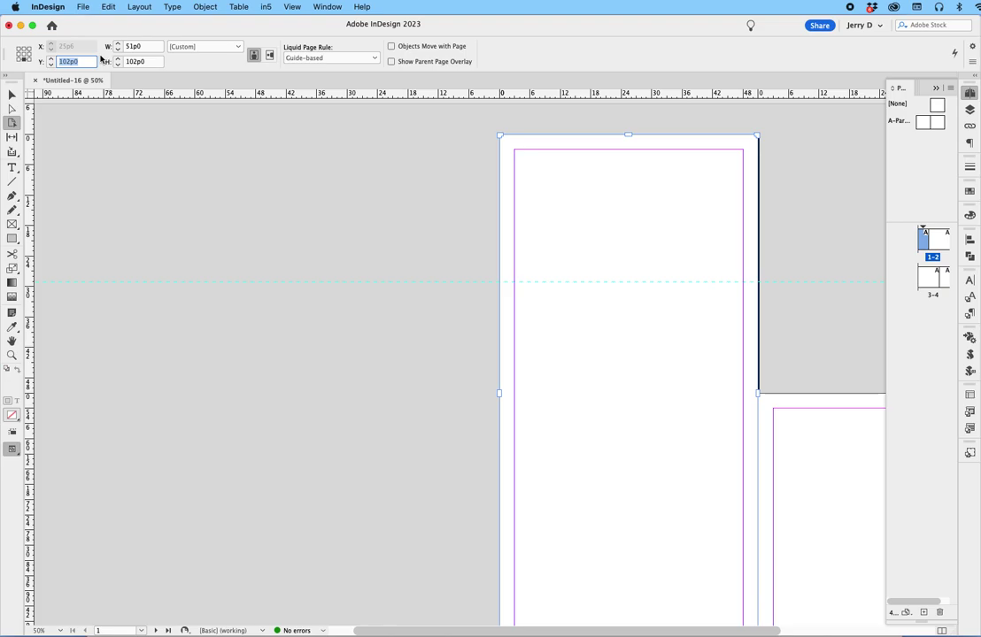
left_click(19, 49)
left_click(12, 94)
left_click(417, 281)
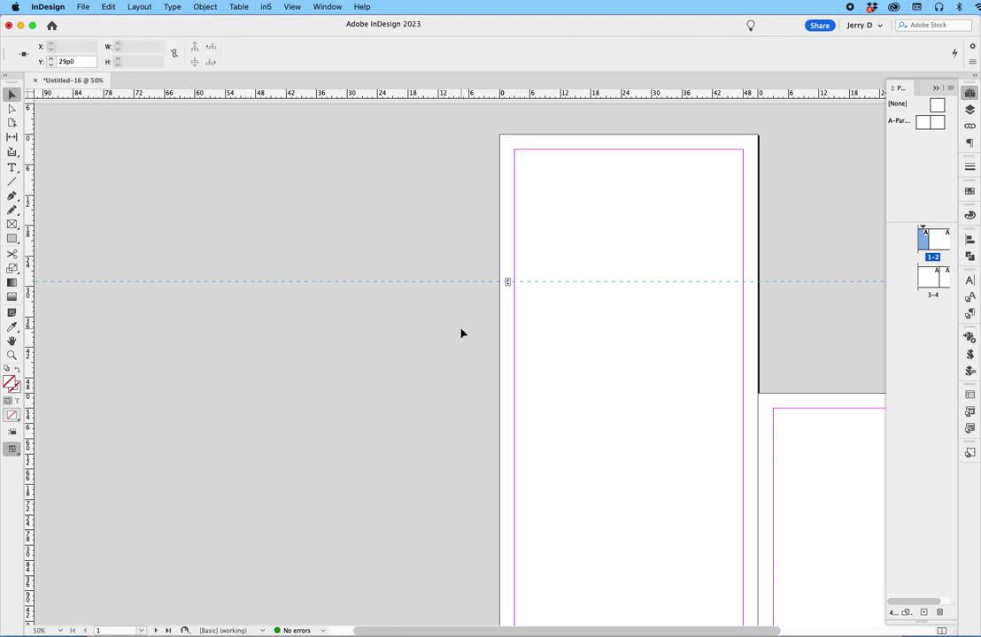
double_click(74, 60)
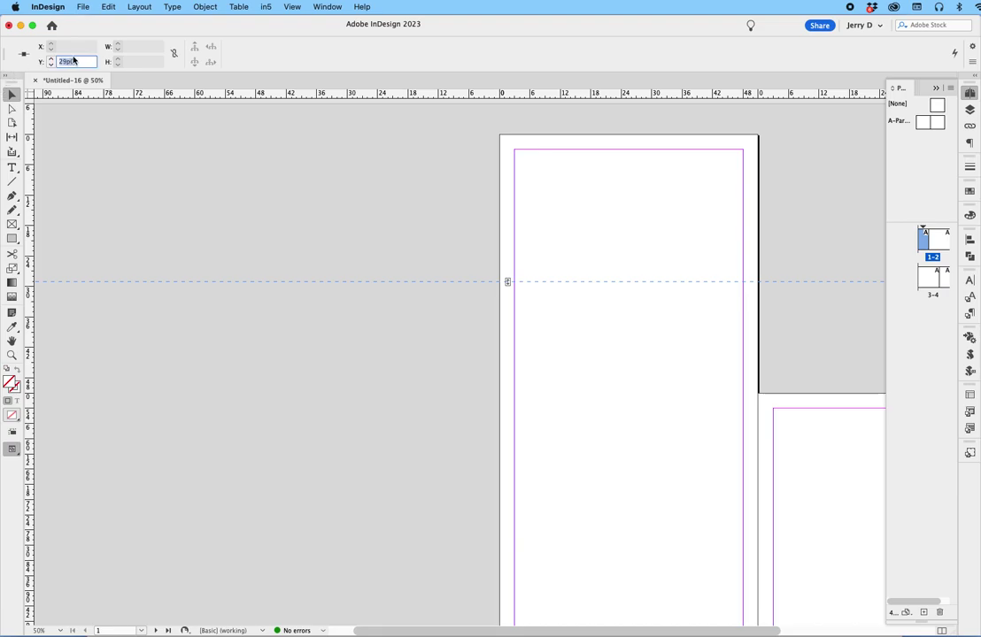
type("51")
key("Return")
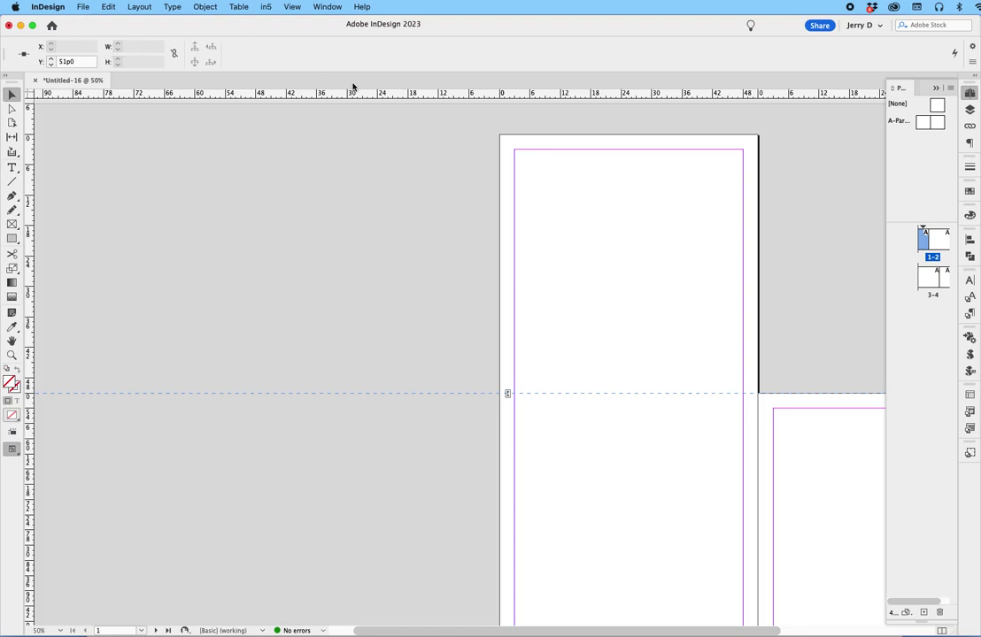
- Add a horizontal ruler guide across the first spread and position it 3 picas above 51p0
left_click_drag(344, 95, 367, 292)
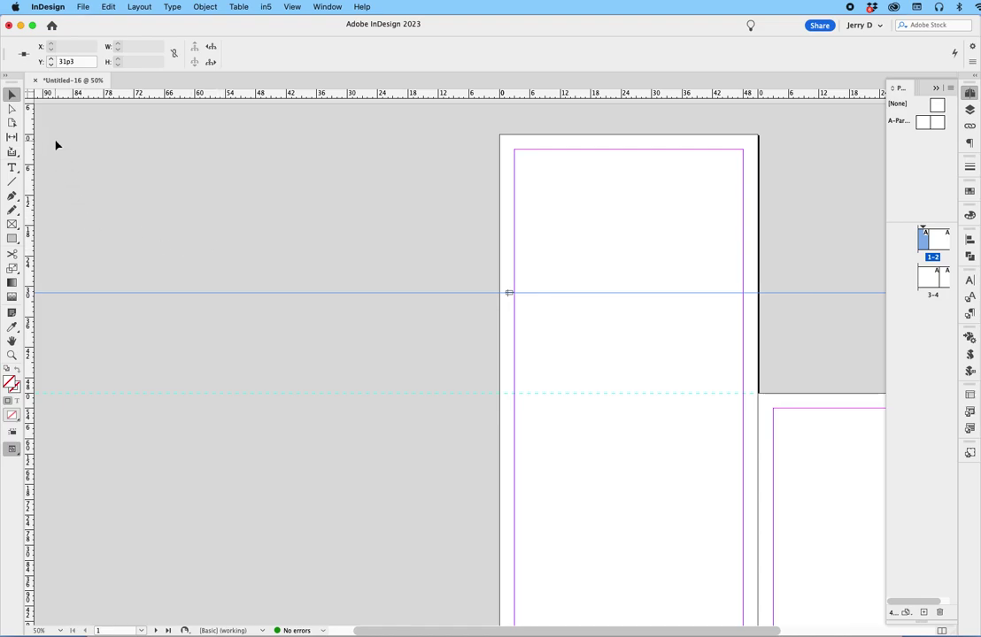
double_click(73, 61)
type("51p0")
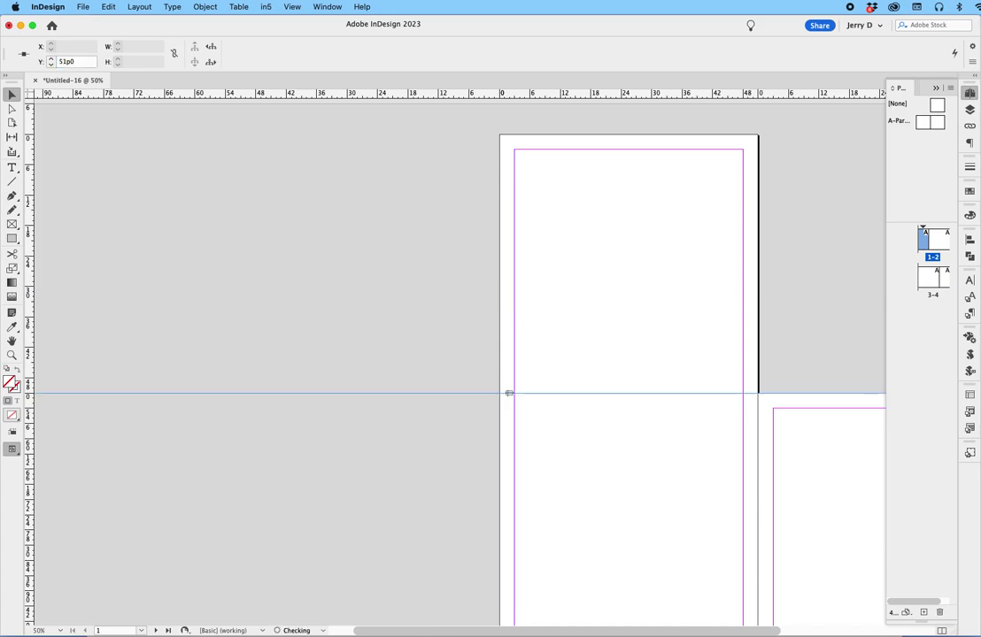
left_click(78, 59)
type("-3")
key("Return")
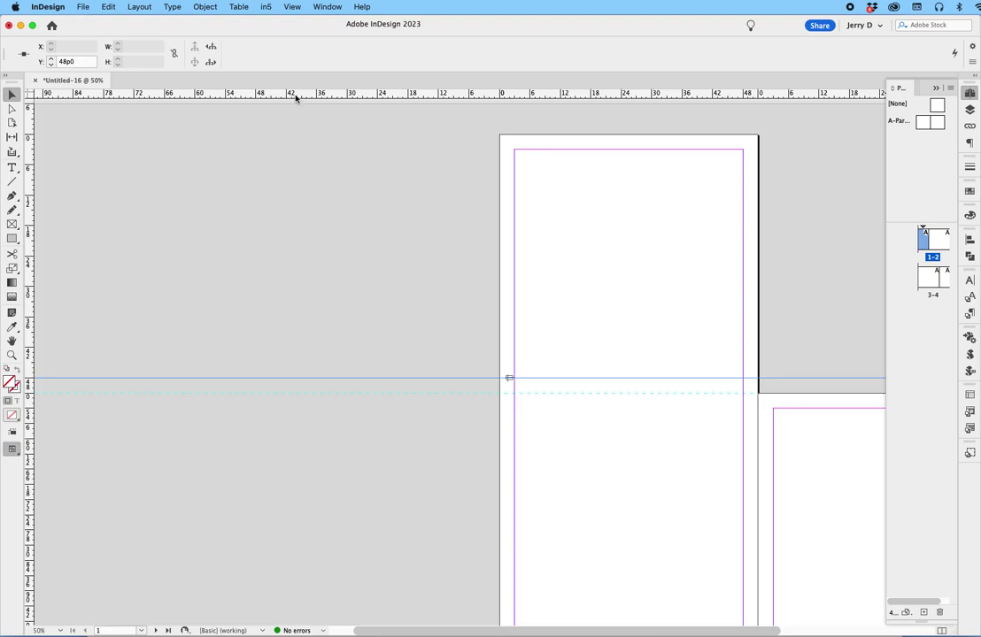
- Add another horizontal ruler guide across the first spread and position it at Y 54p0
left_click_drag(304, 95, 292, 251)
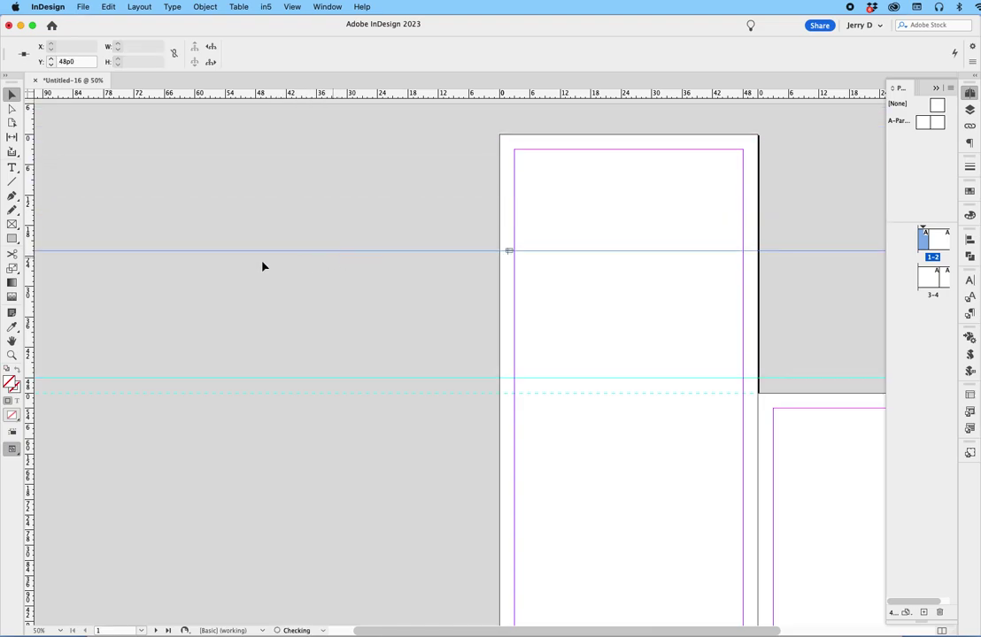
double_click(70, 62)
type("51")
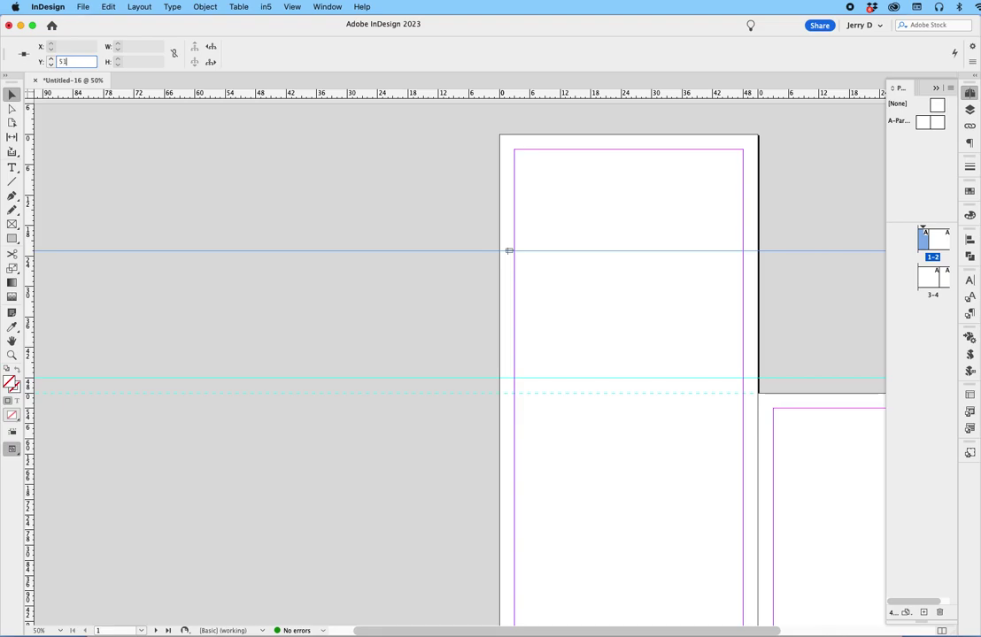
key("Return")
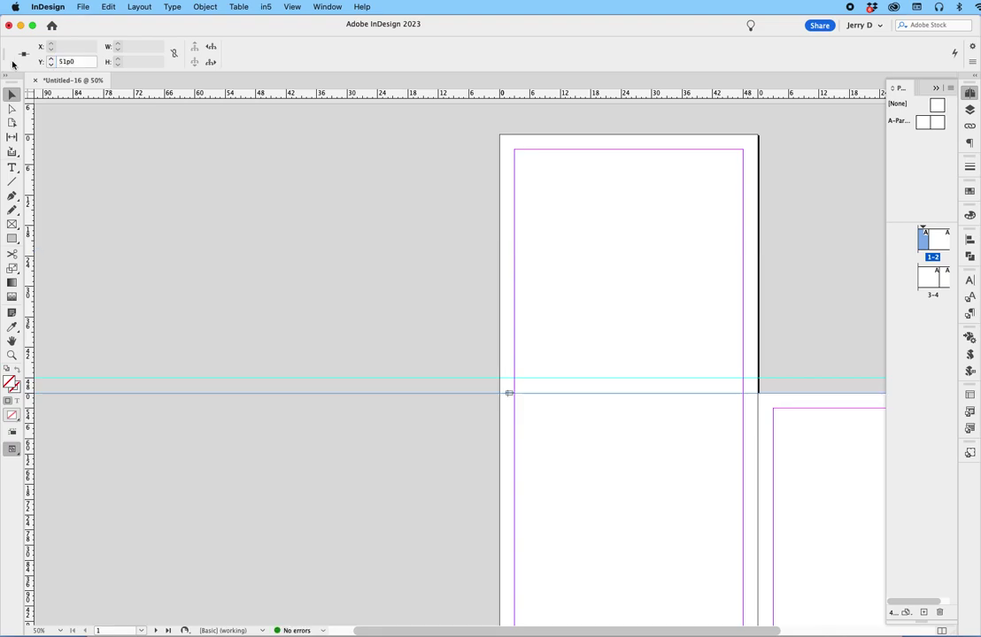
double_click(82, 62)
type("54")
key("Return")
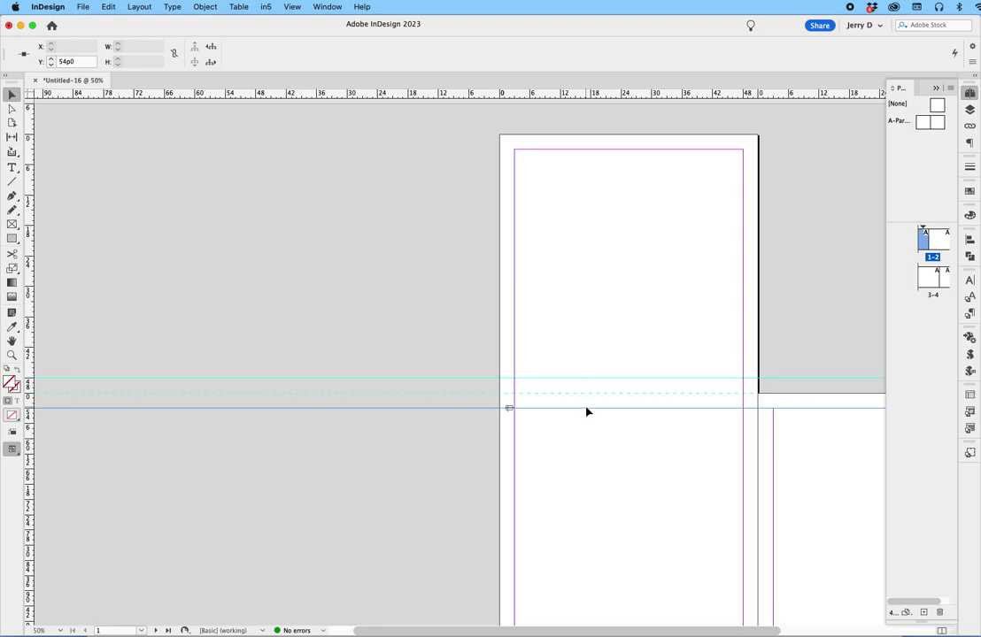
- Copy all three horizontal guides from the first spread and paste them in place on the spread of pages 3-4
left_click_drag(405, 356, 444, 432)
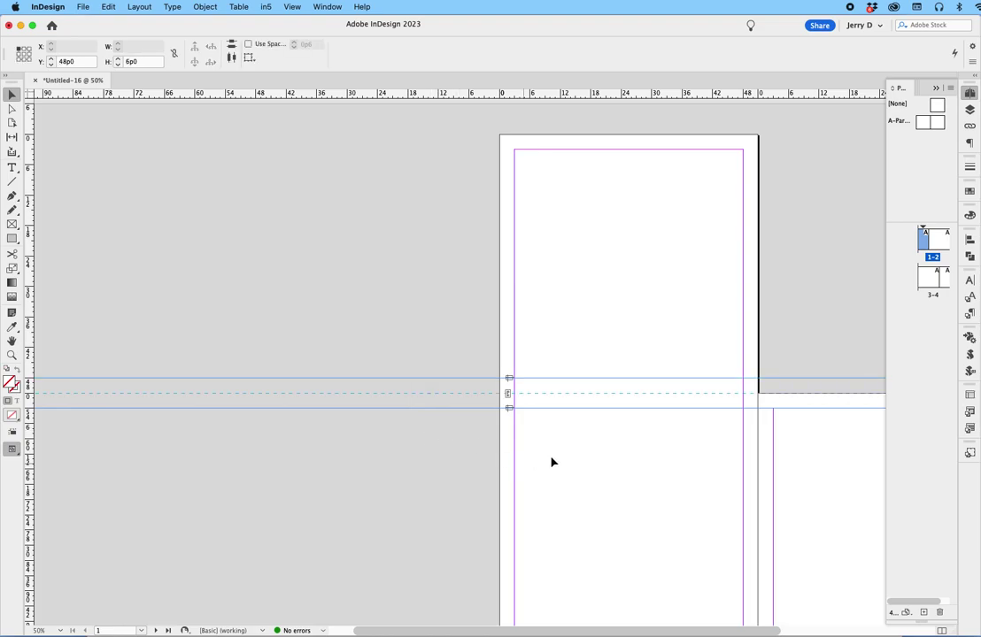
double_click(930, 278)
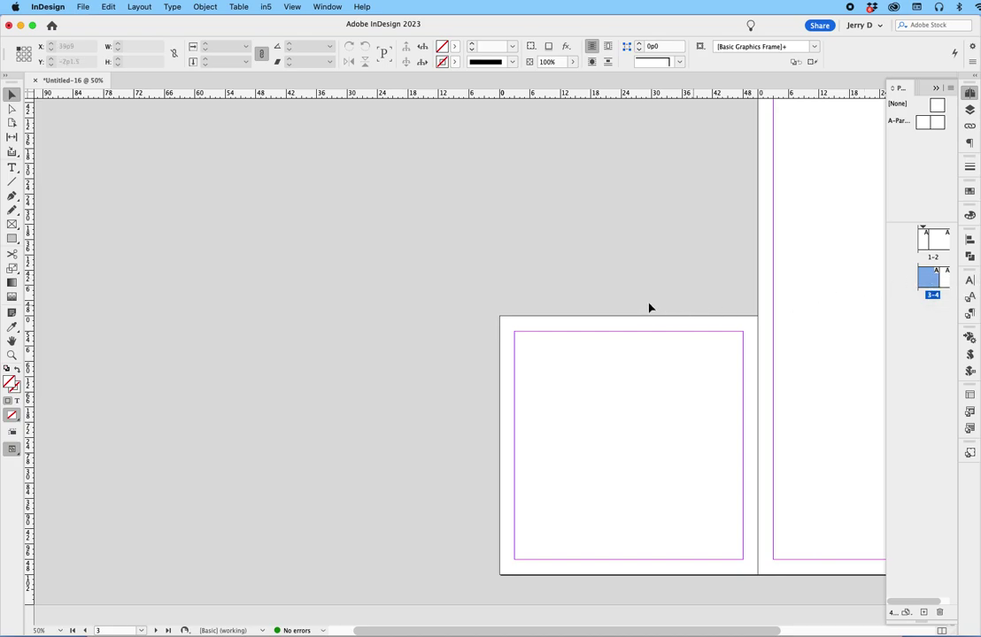
key("super+alt+shift+v")
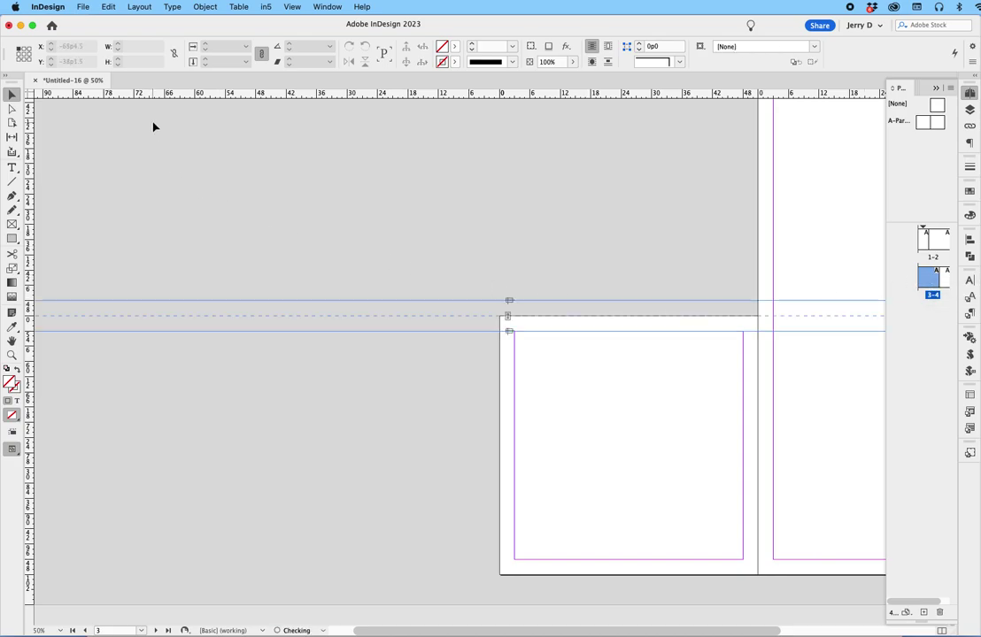
scroll(310, 172, "right", 5)
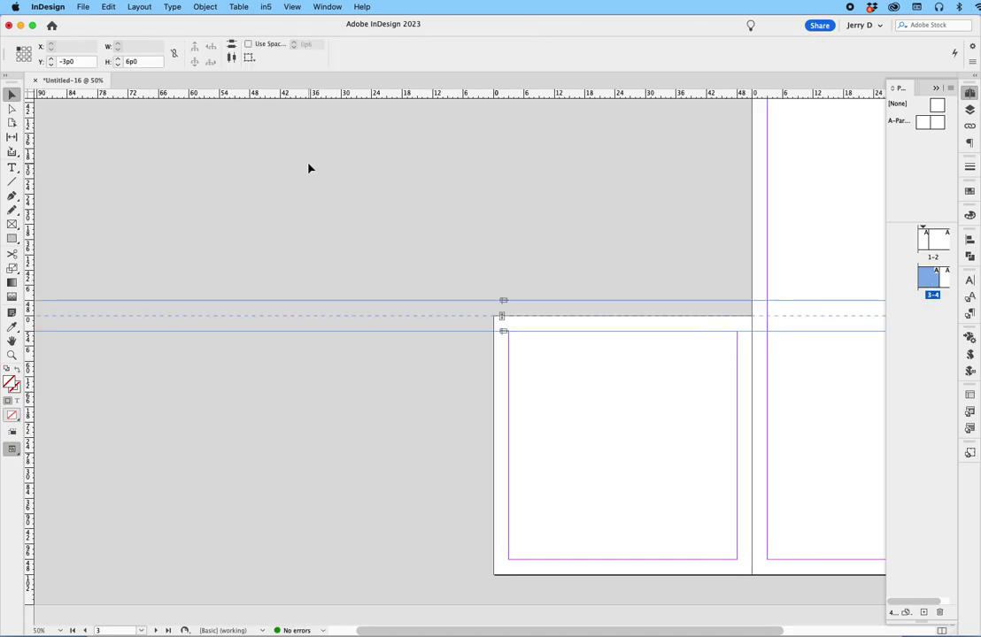
left_click(220, 357)
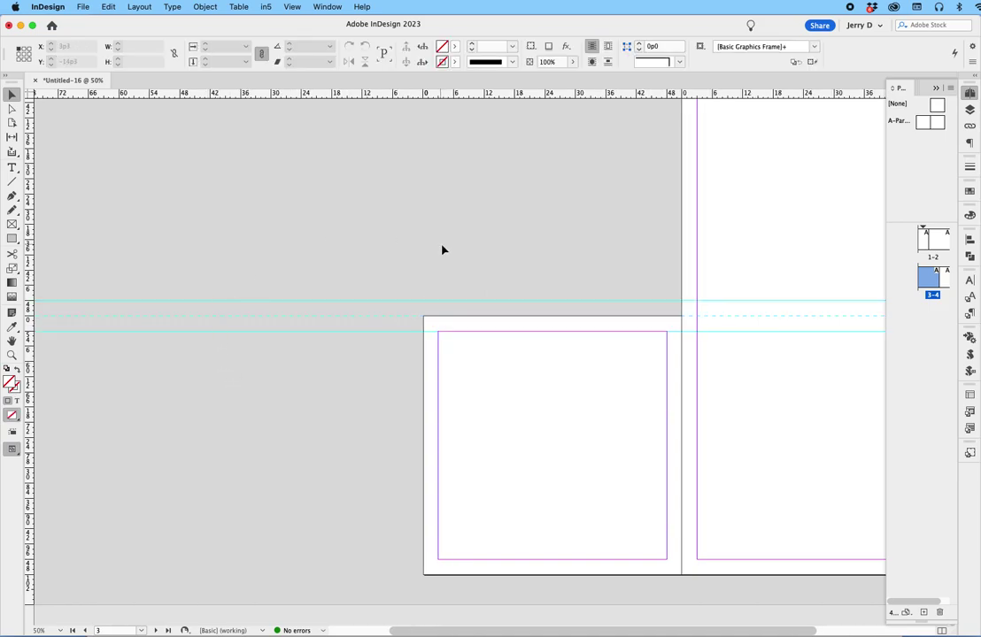
scroll(551, 255, "right", 9)
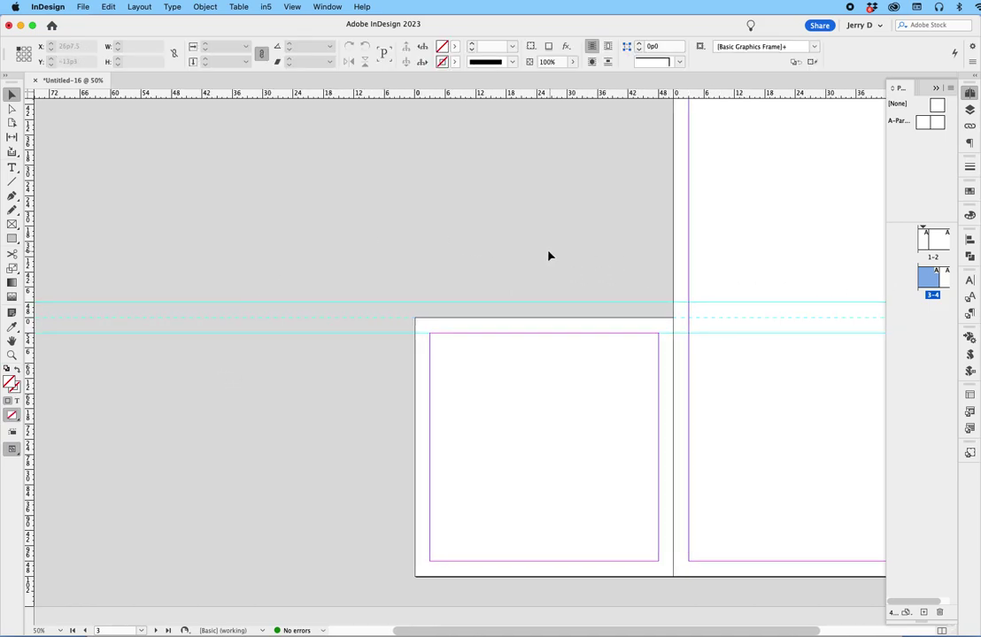